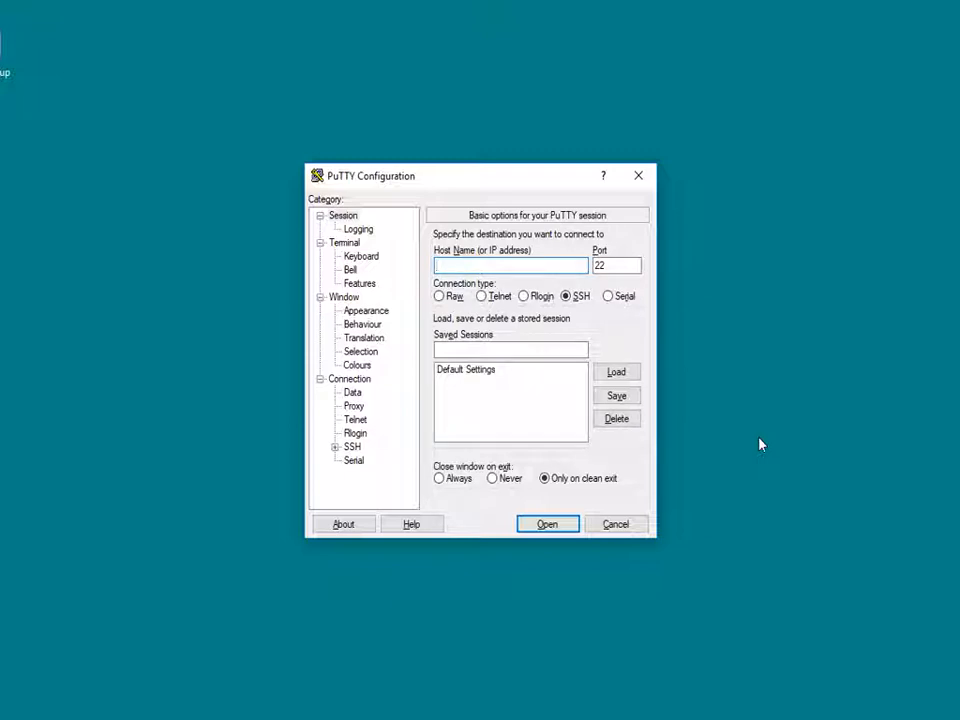
Step: Open a PuTTY SSH session to 10.103.10.86 and log in with the server's user name and password
{"action": "type", "text": "10.103.10.86"}
{"action": "left_click", "coordinate": [566, 525]}
{"action": "left_click_drag", "start_coordinate": [200, 66], "coordinate": [493, 168]}
{"action": "type", "text": "rmore"}
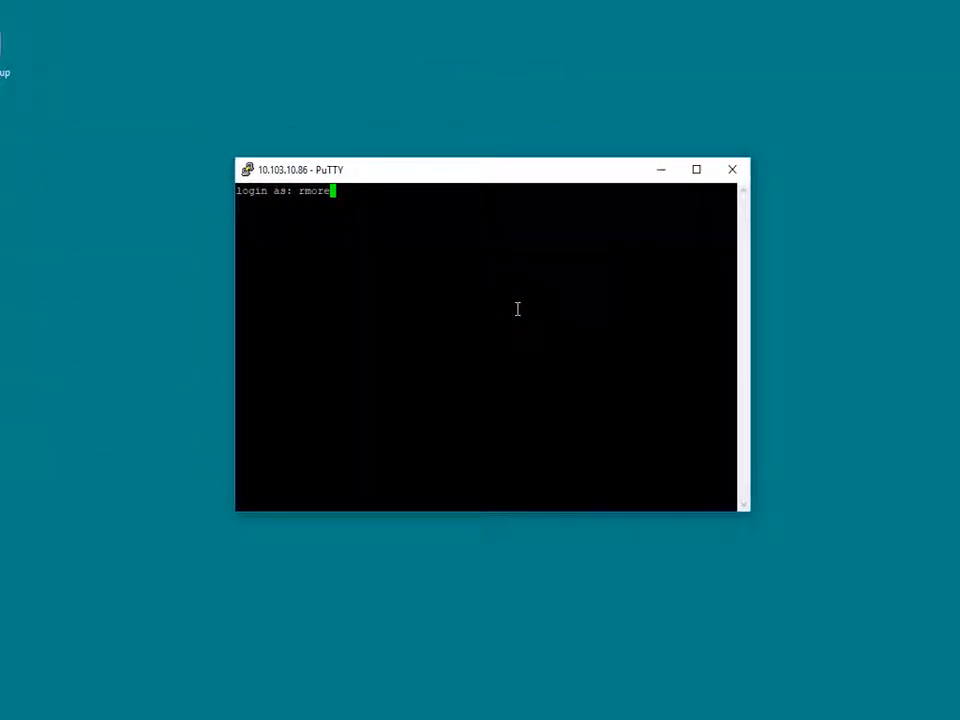
{"action": "key", "text": "Return"}
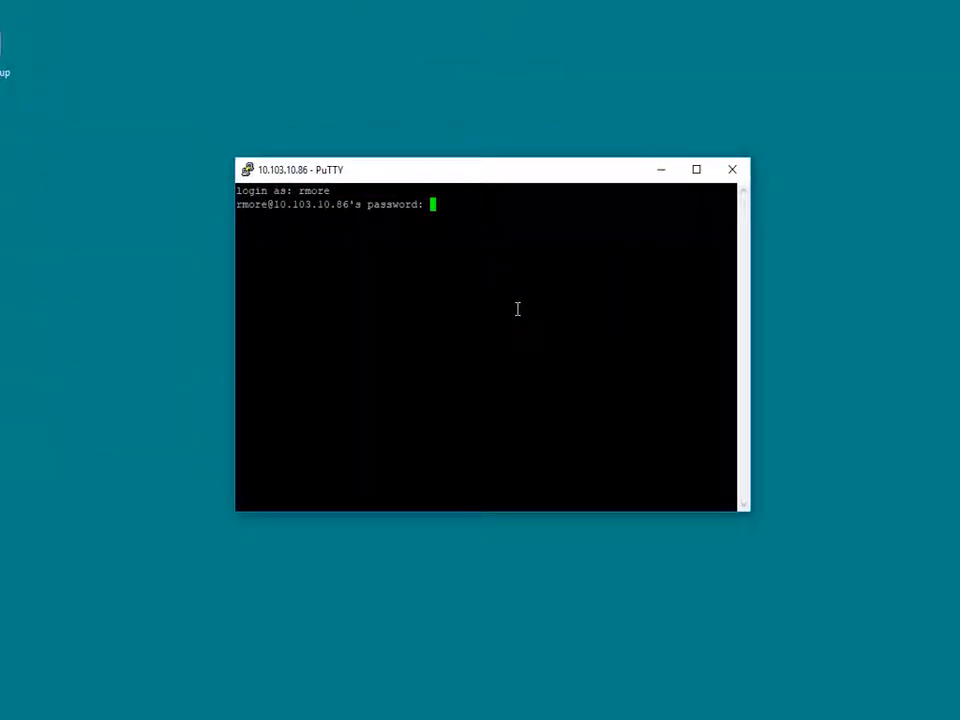
{"action": "key", "text": "Return"}
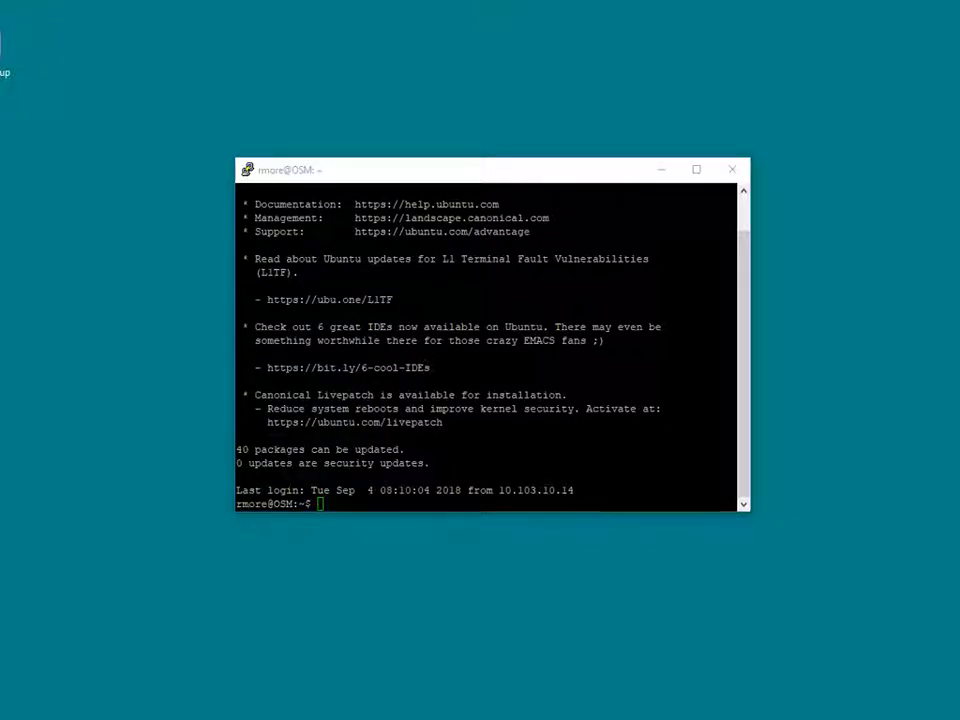
Step: Run the OpenMapTiles map server in Docker on port 8080 with sudo, then switch to Chrome
{"action": "left_click", "coordinate": [360, 507]}
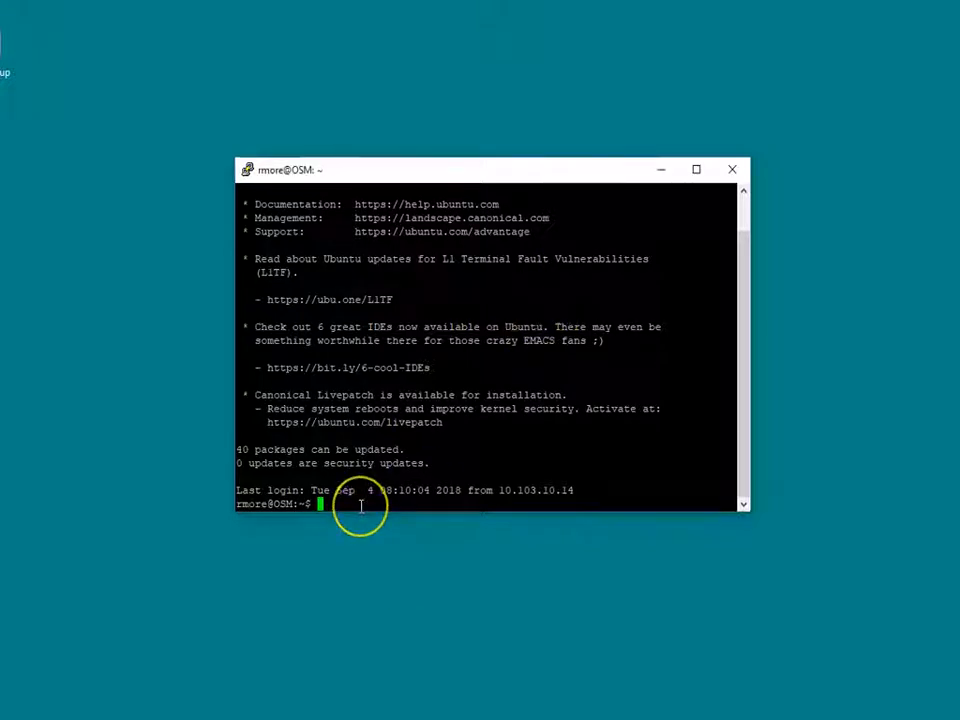
{"action": "type", "text": "suud."}
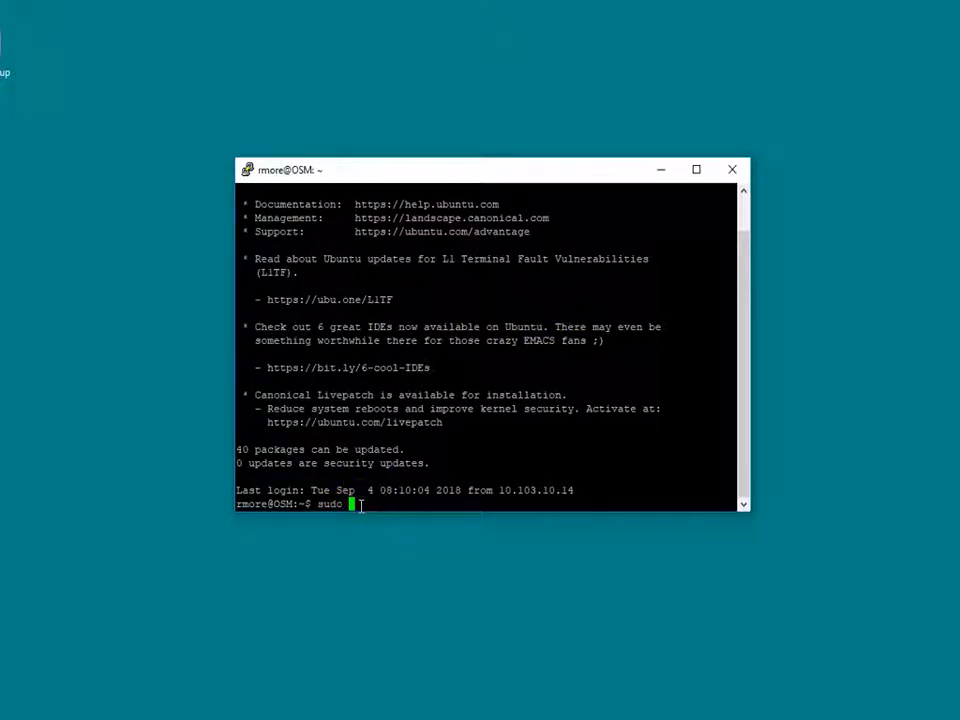
{"action": "right_click", "coordinate": [360, 507]}
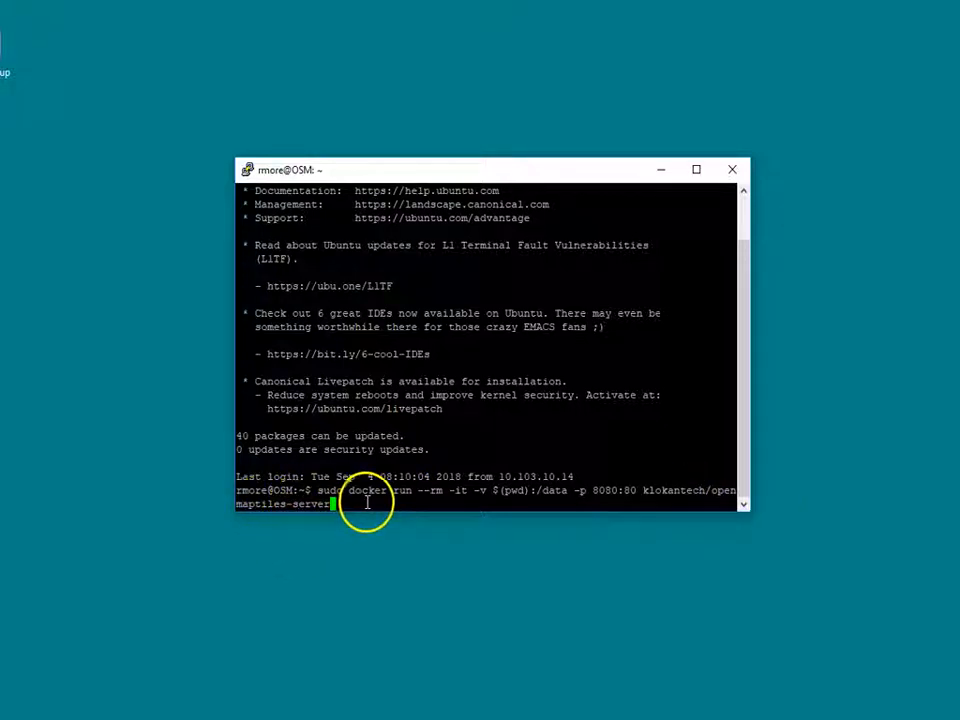
{"action": "key", "text": "Return"}
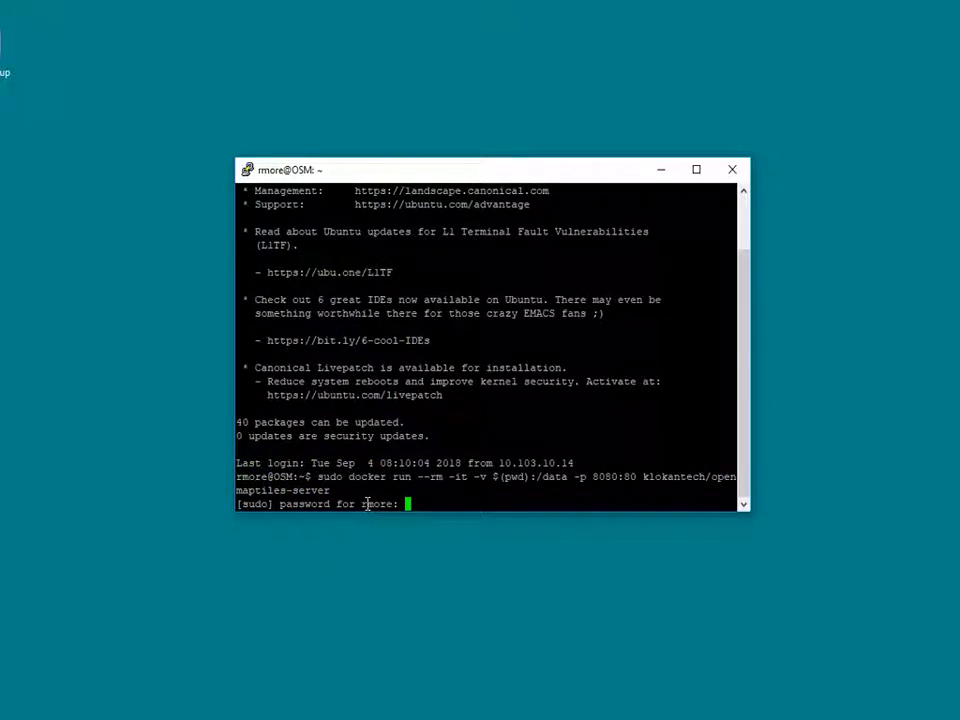
{"action": "key", "text": "Return"}
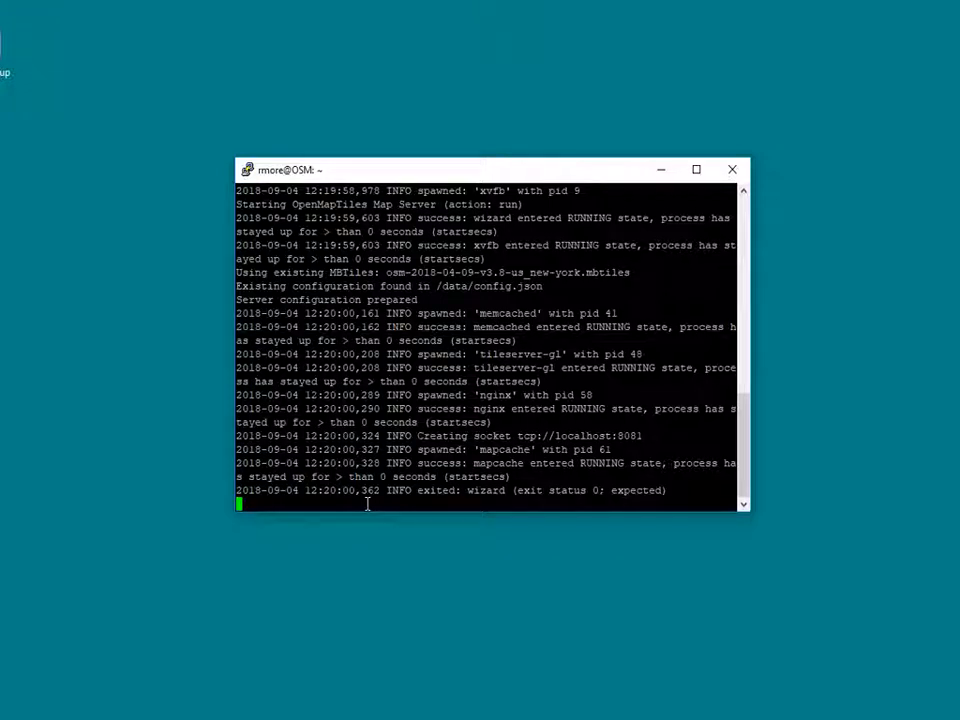
{"action": "left_click_drag", "start_coordinate": [505, 173], "coordinate": [496, 179]}
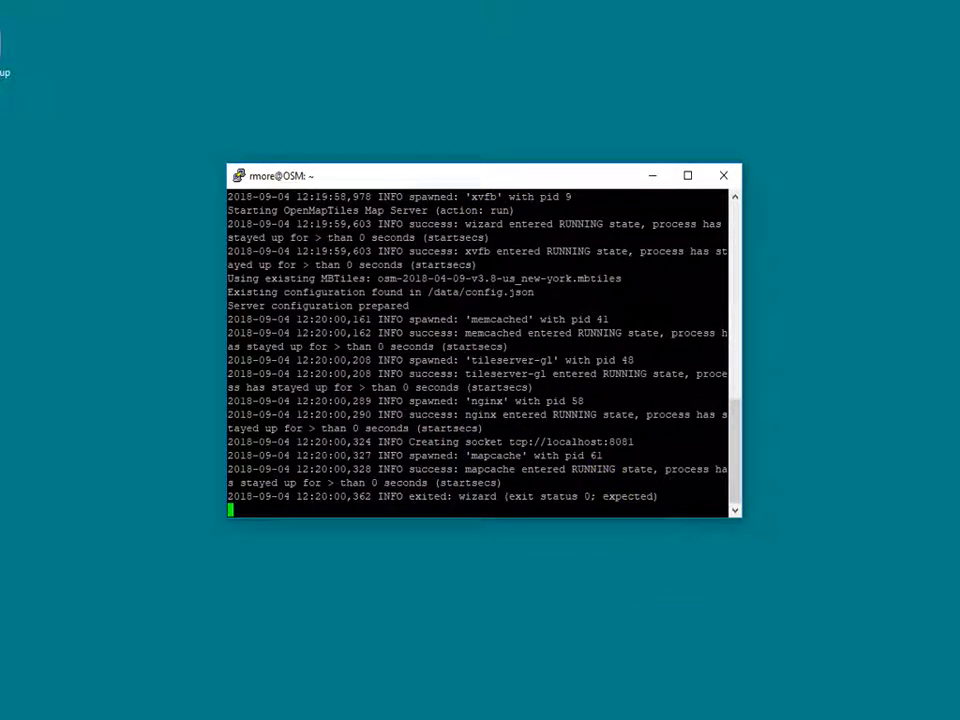
{"action": "left_click", "coordinate": [430, 718]}
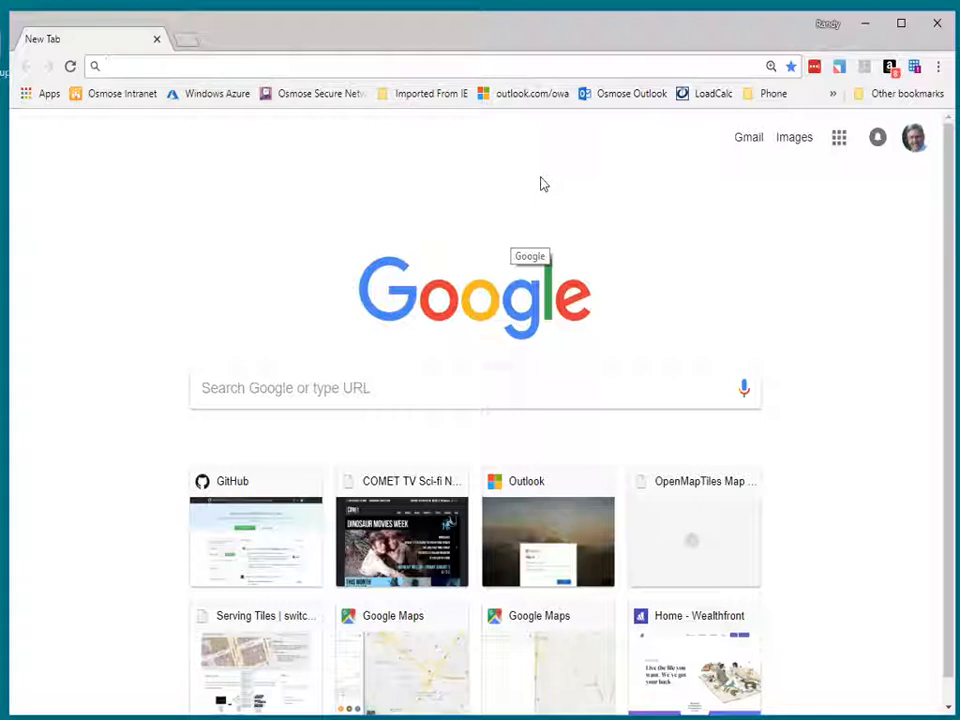
Step: Load 10.103.10.86:8080 in Chrome and scroll down its list of map styles
{"action": "type", "text": "10.103.10.86:8080"}
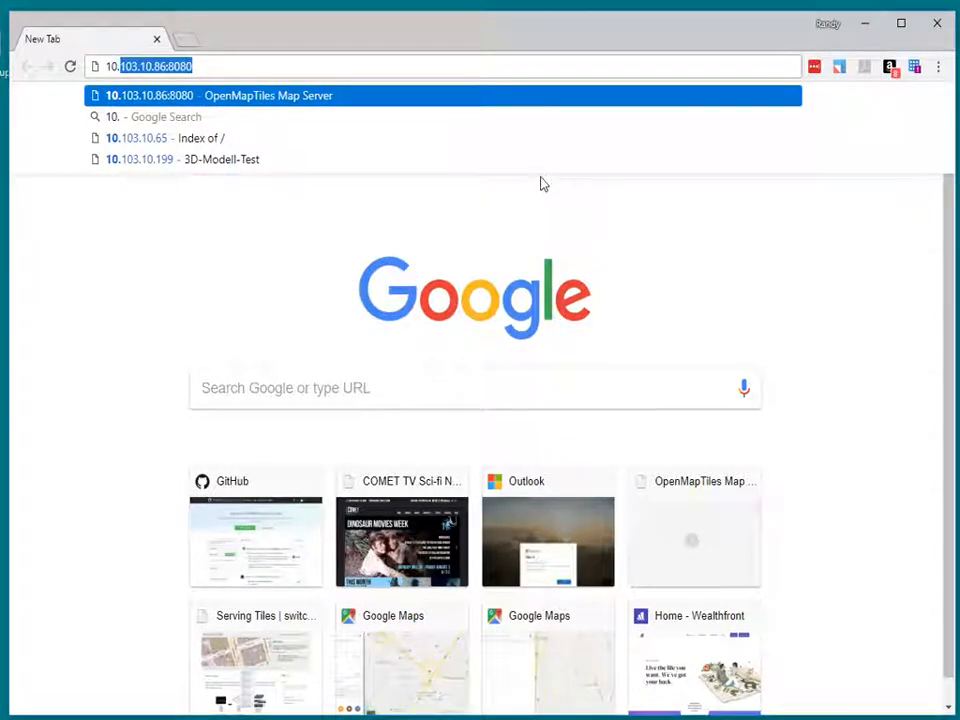
{"action": "key", "text": "End"}
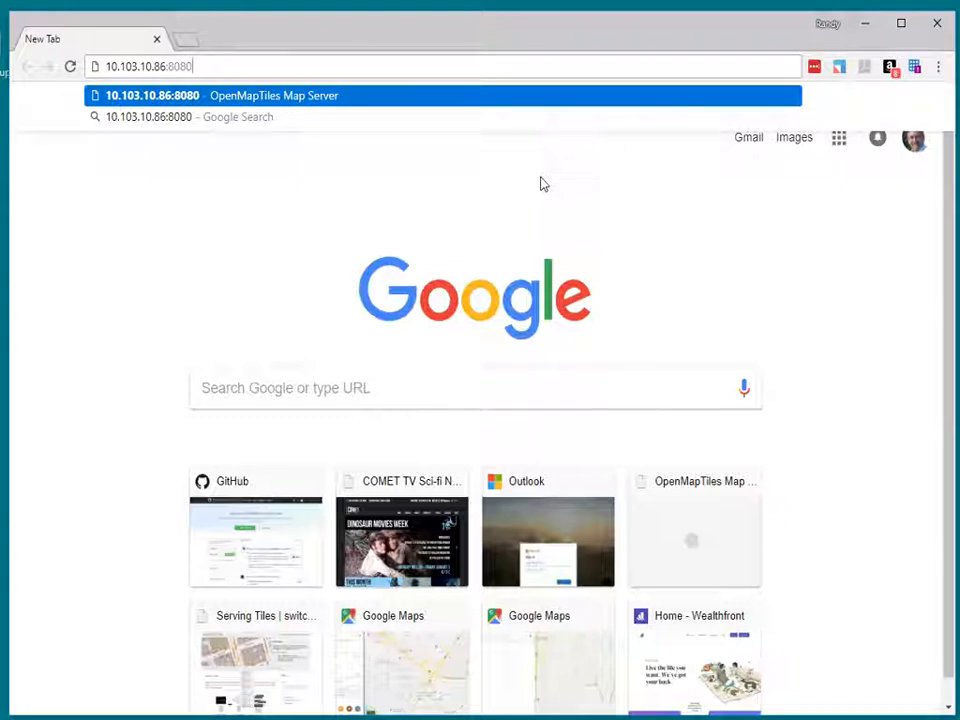
{"action": "key", "text": "Return"}
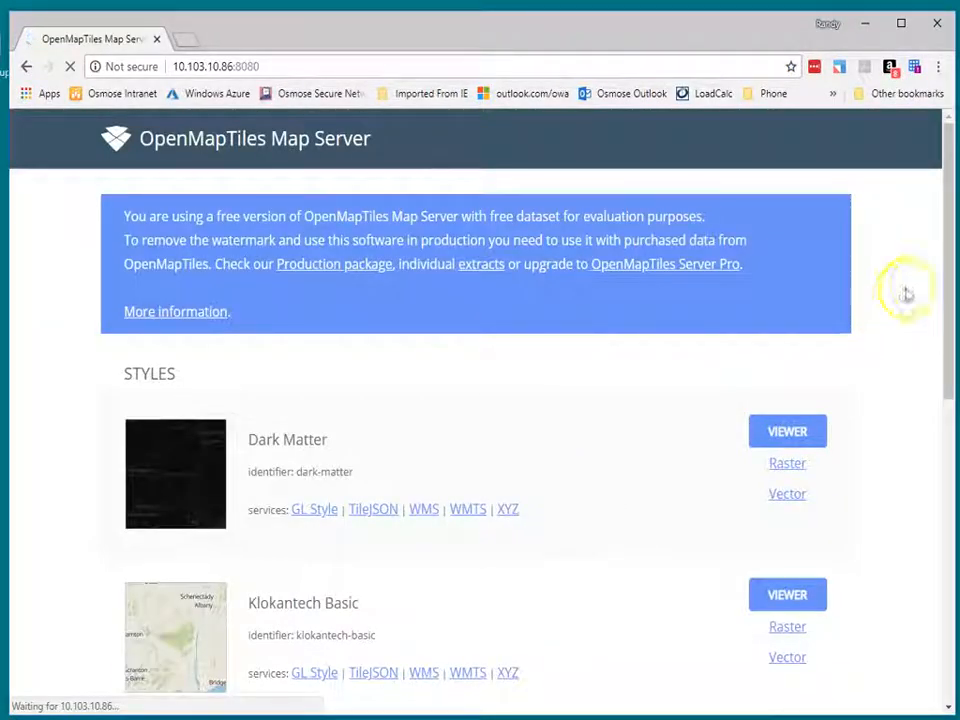
{"action": "left_click_drag", "start_coordinate": [947, 283], "coordinate": [943, 439]}
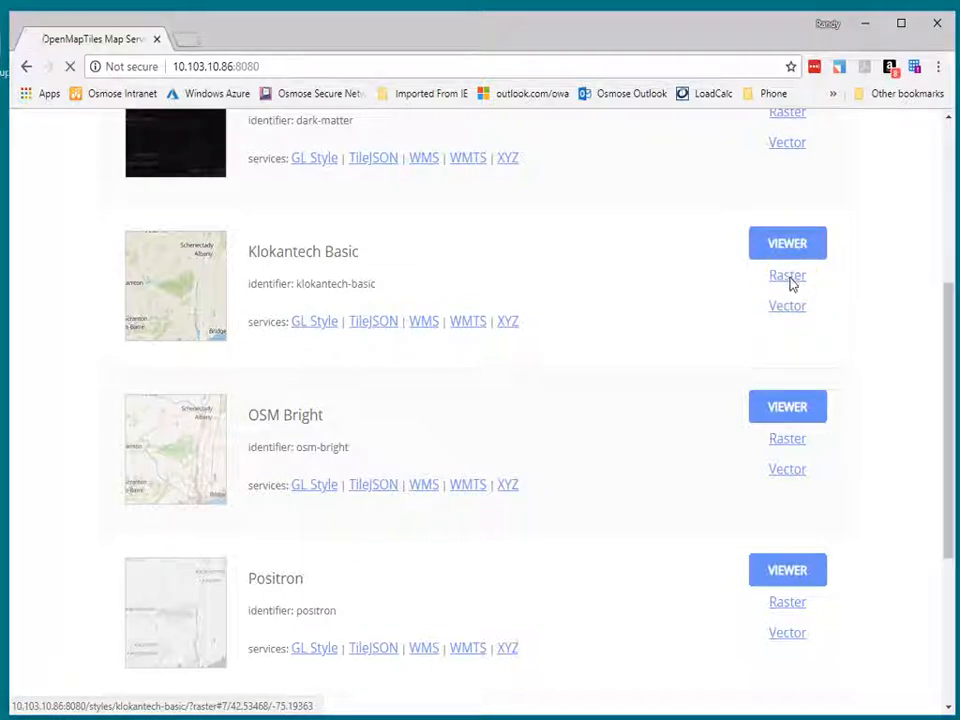
Step: Open the Raster viewer for the Klokantech Basic style
{"action": "left_click", "coordinate": [788, 276]}
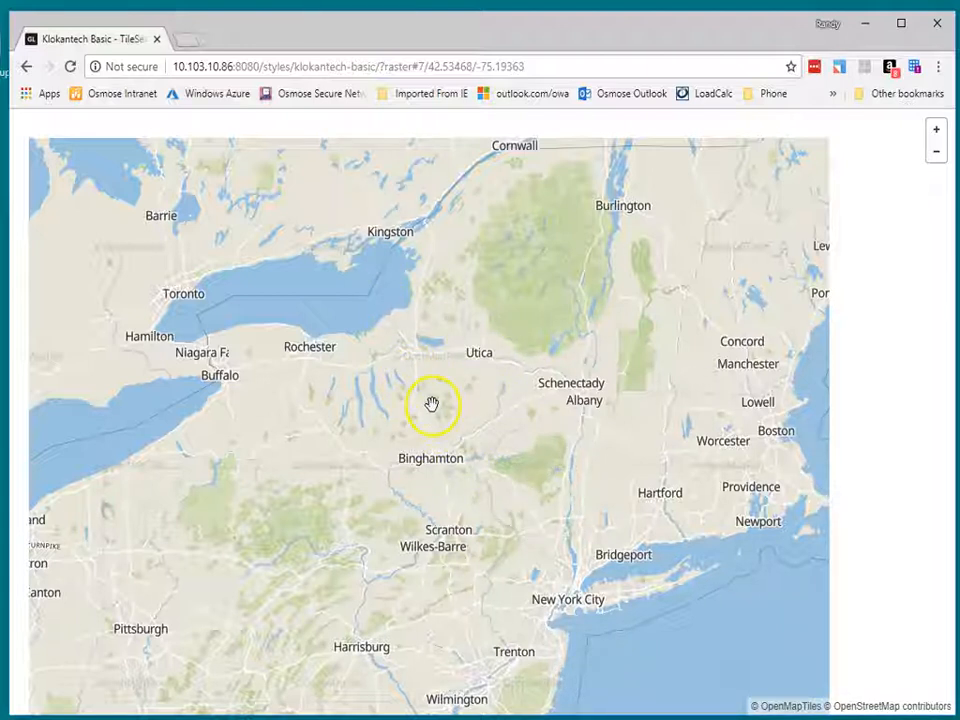
Step: Copy a klokantech-basic tile image address, paste it into the address bar, and select it for copying
{"action": "right_click", "coordinate": [389, 389]}
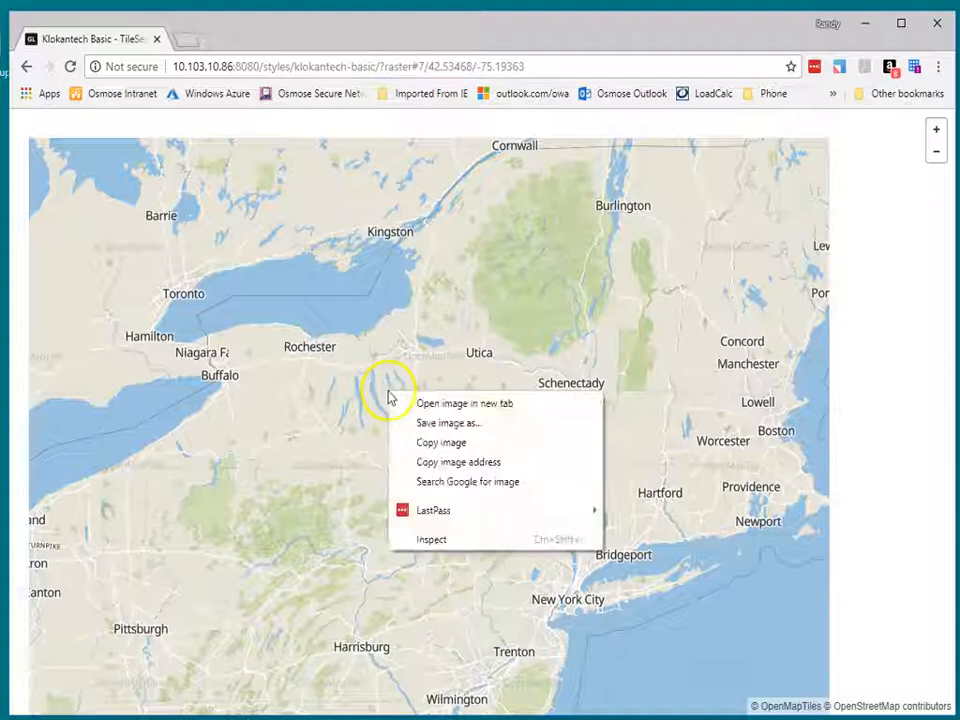
{"action": "left_click", "coordinate": [482, 463]}
{"action": "left_click", "coordinate": [543, 64]}
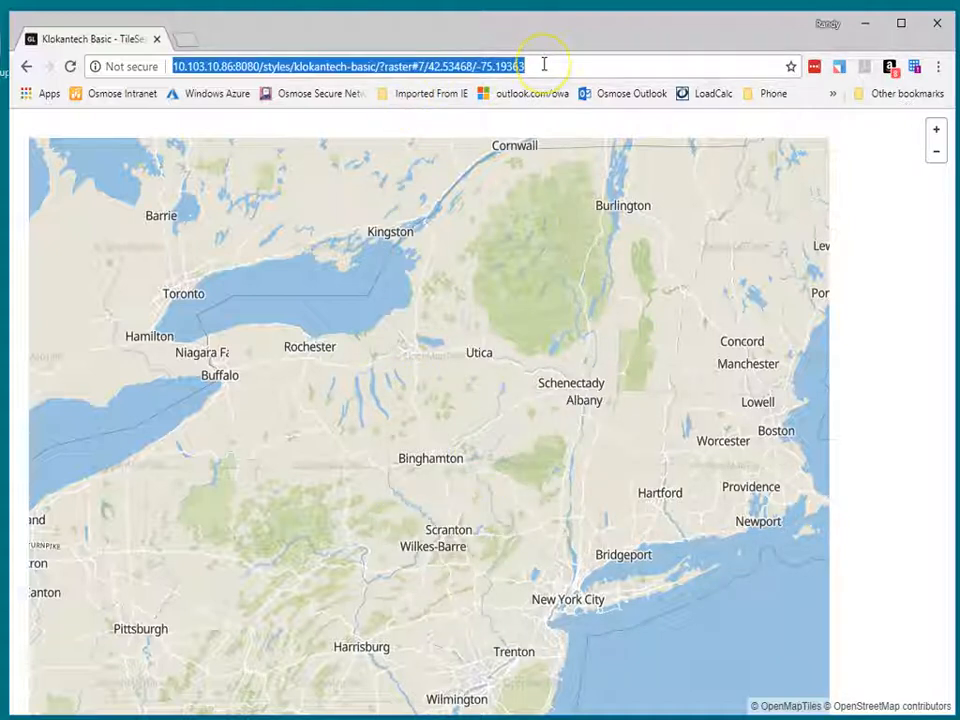
{"action": "type", "text": "http://10.103.10.86:8080/styles/klokantech-basic/7/36/47.png"}
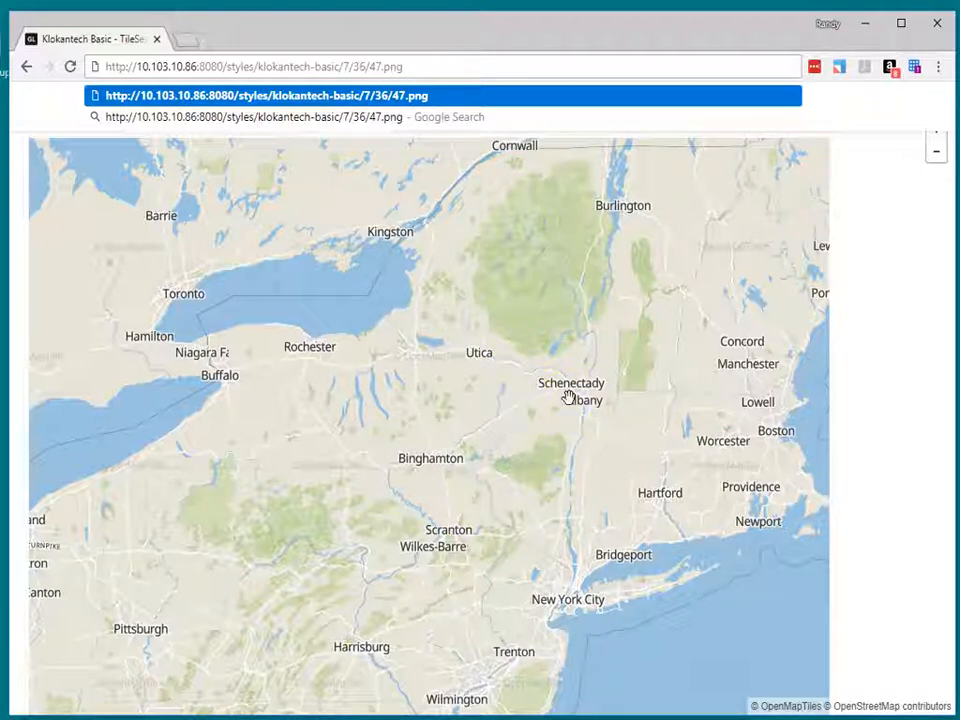
{"action": "left_click_drag", "start_coordinate": [418, 70], "coordinate": [111, 69]}
{"action": "key", "text": "ctrl+c"}
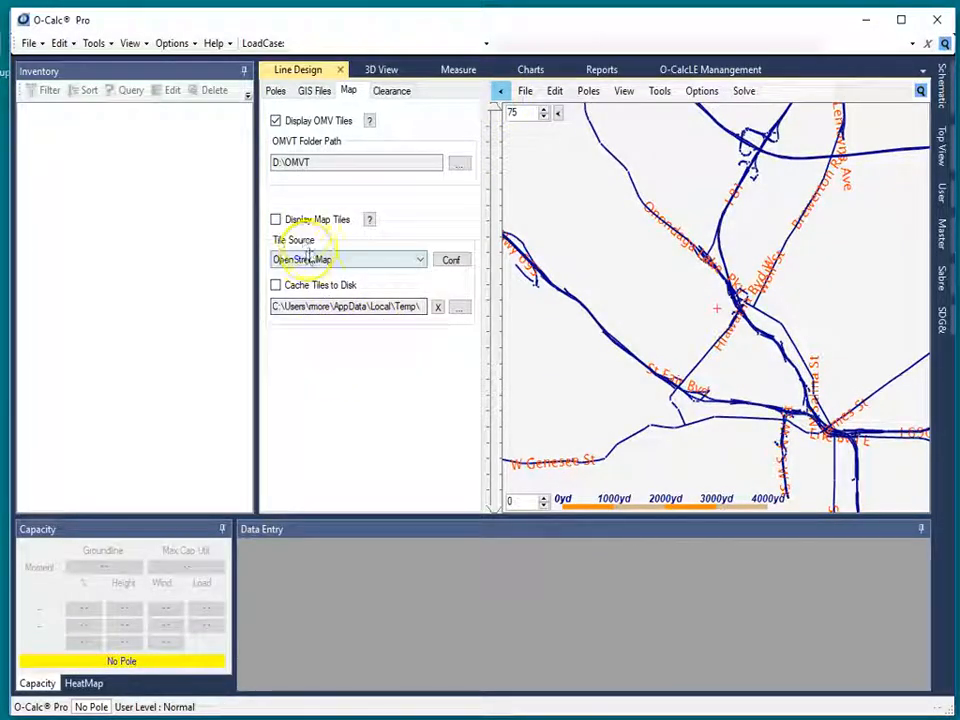
Step: Select OnPremMapProvider1 as the tile source and enter N/A as its license key
{"action": "left_click", "coordinate": [420, 260]}
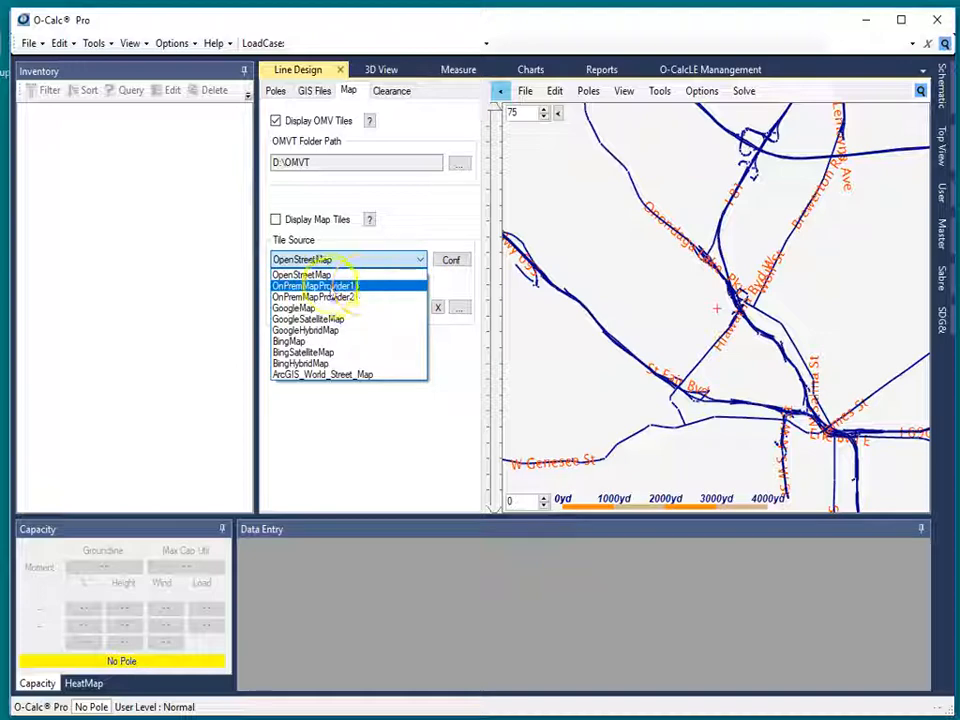
{"action": "left_click", "coordinate": [325, 287]}
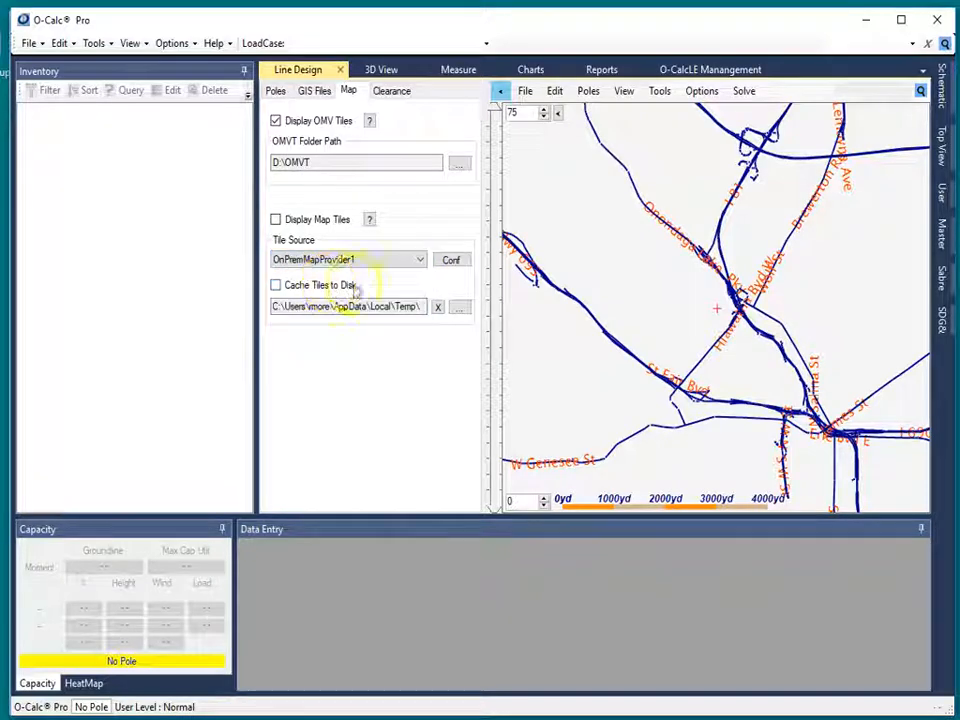
{"action": "left_click", "coordinate": [451, 261]}
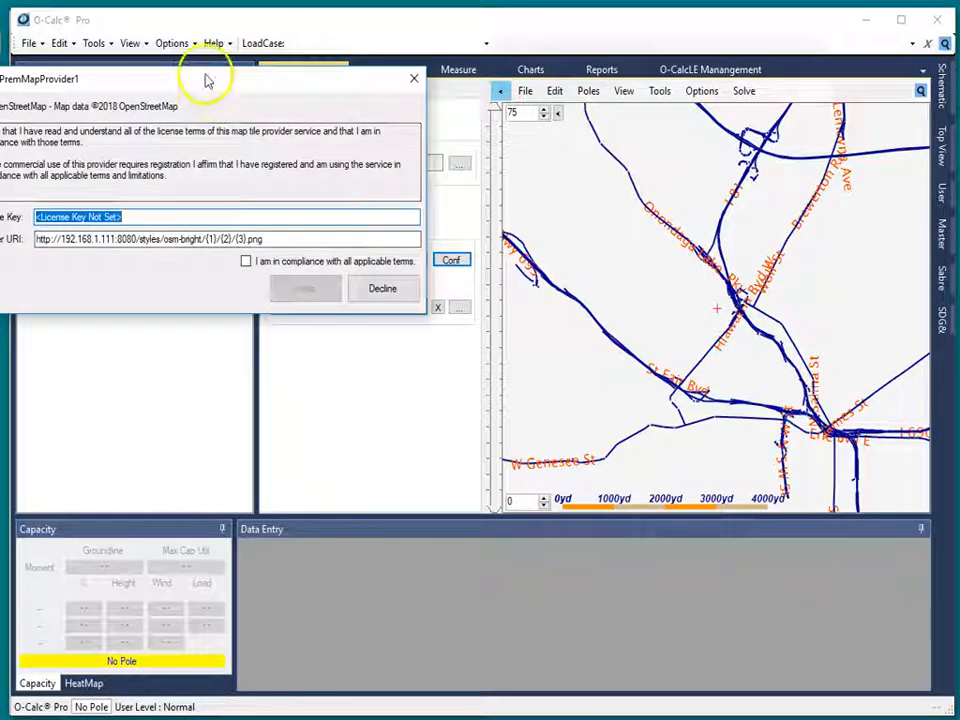
{"action": "left_click_drag", "start_coordinate": [208, 79], "coordinate": [422, 171]}
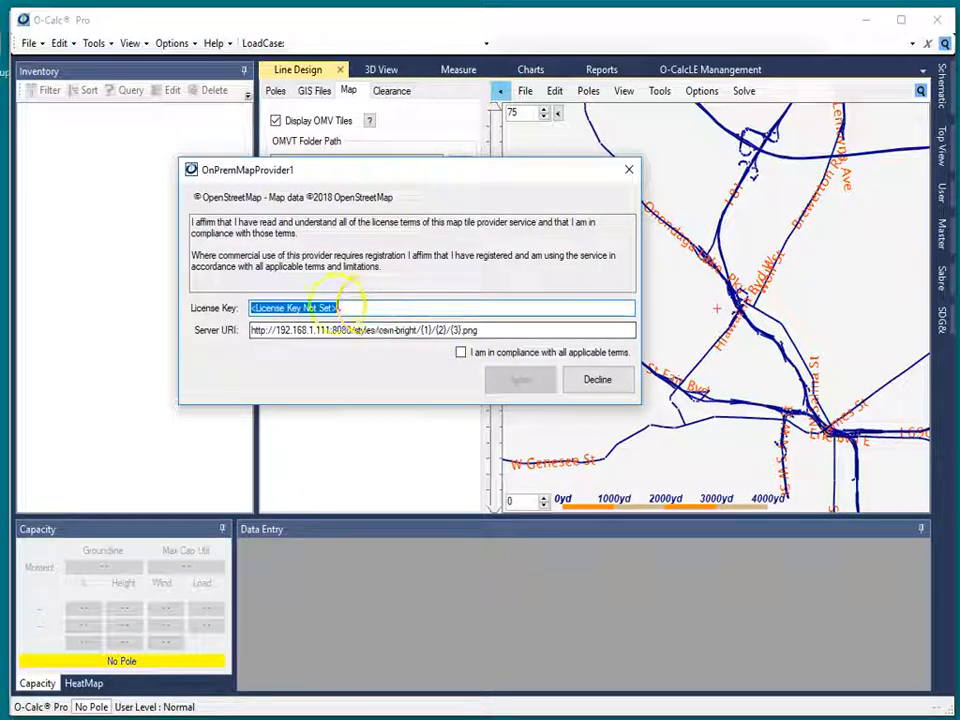
{"action": "type", "text": "N/A"}
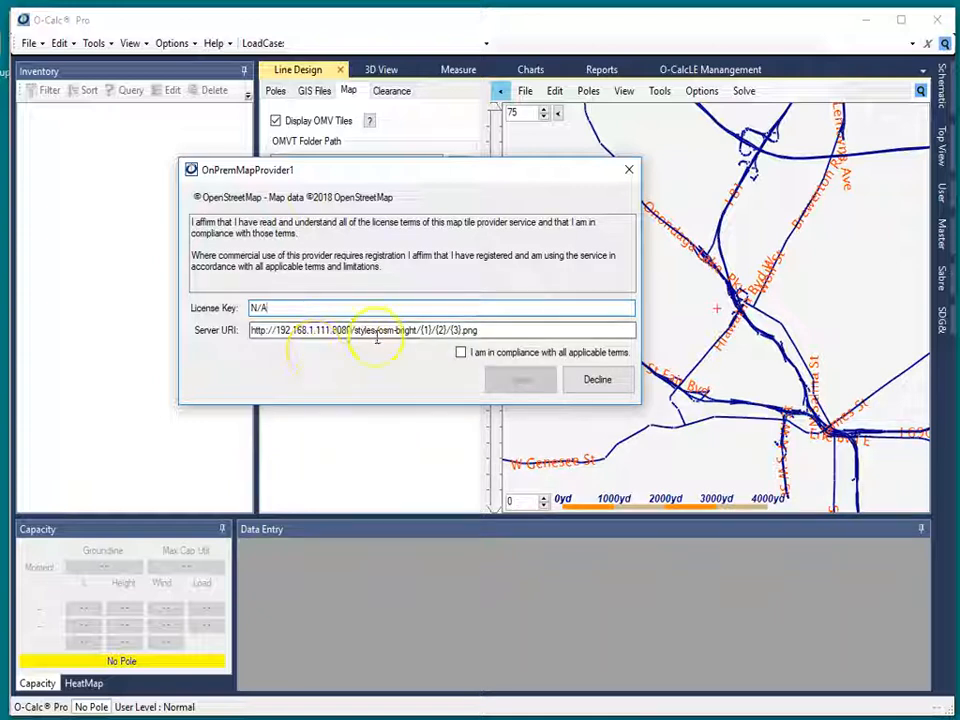
Step: Replace the osm-bright Server URI with the klokantech-basic tile address, trimming the tile numbers
{"action": "left_click_drag", "start_coordinate": [414, 330], "coordinate": [242, 465]}
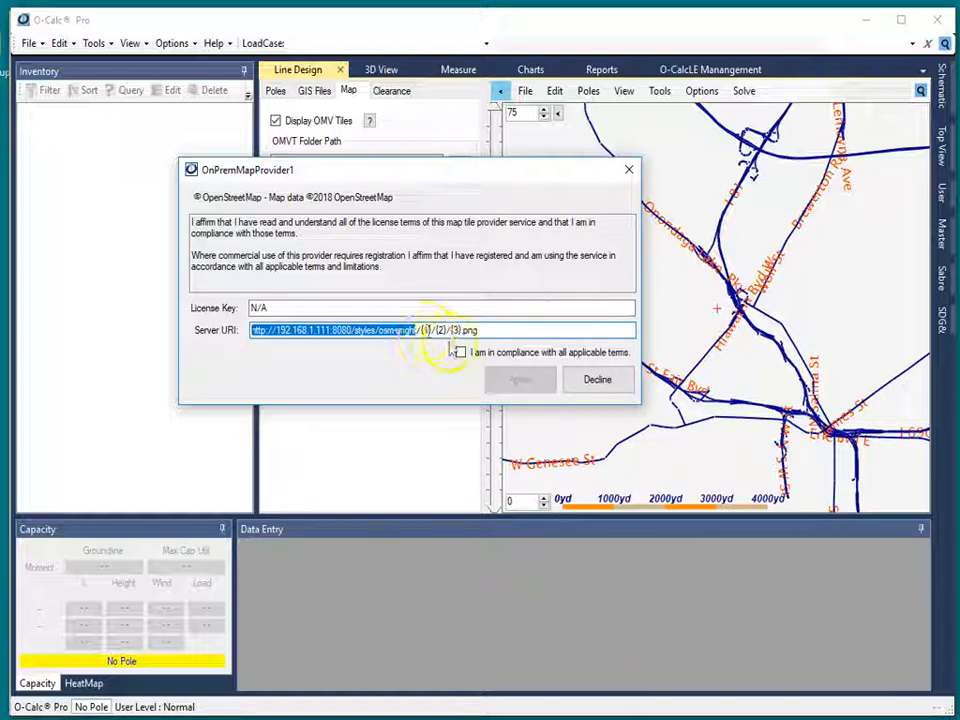
{"action": "key", "text": "ctrl+v"}
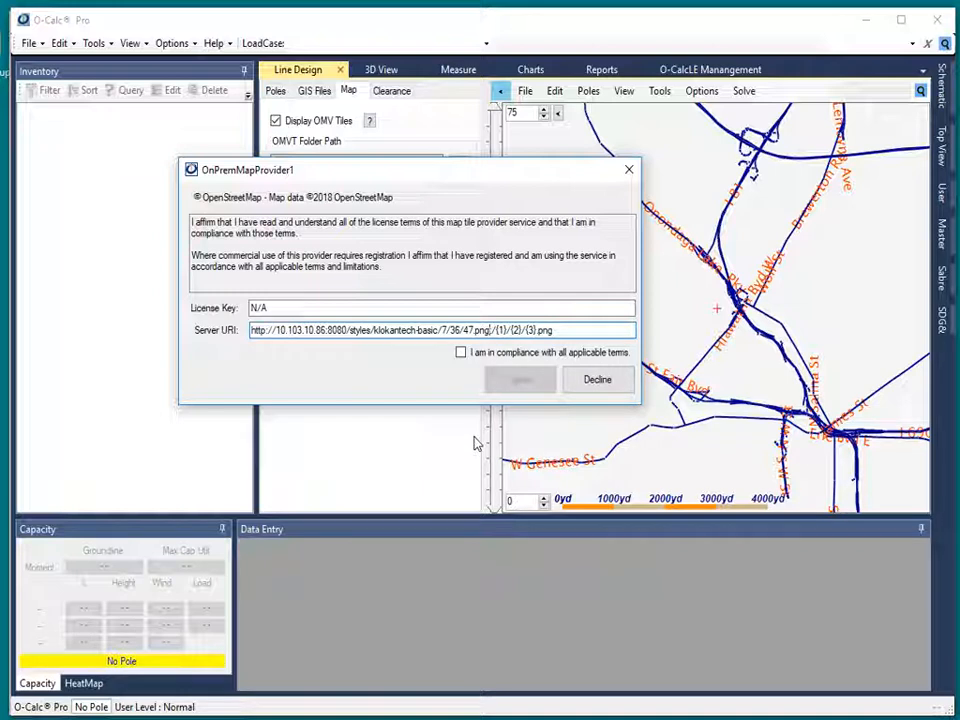
{"action": "key", "text": "BackSpace"}
{"action": "key", "text": "BackSpace"}
{"action": "key", "text": "BackSpace"}
{"action": "key", "text": "BackSpace"}
{"action": "key", "text": "BackSpace"}
{"action": "key", "text": "BackSpace"}
{"action": "key", "text": "BackSpace"}
{"action": "key", "text": "BackSpace"}
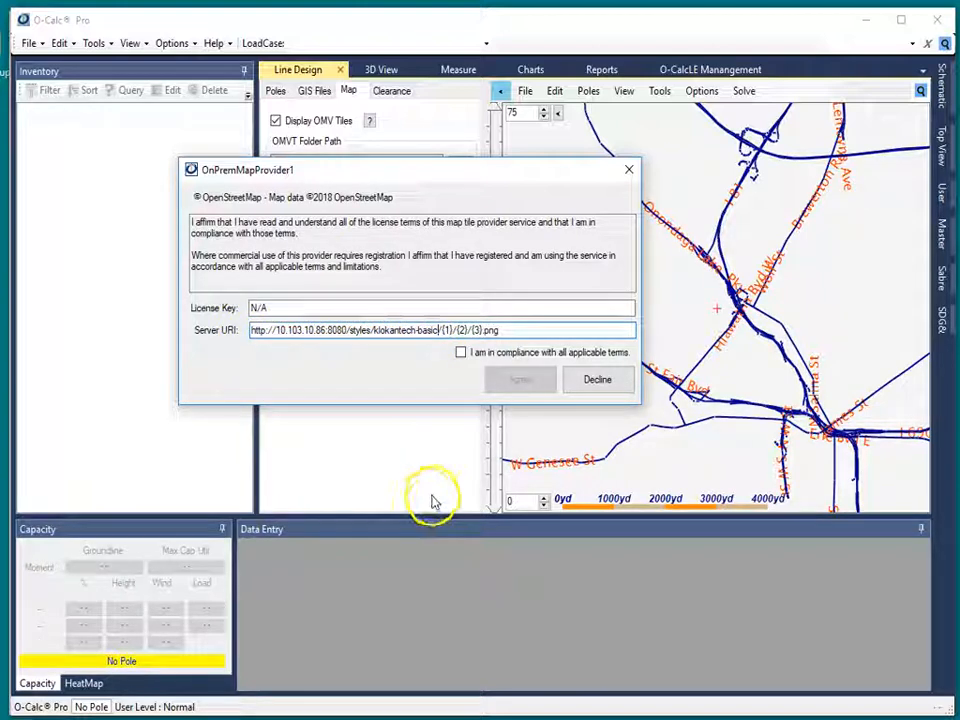
Step: Affirm compliance, agree to the provider settings, enable Display Map Tiles and disable Display OMV Tiles
{"action": "left_click", "coordinate": [460, 353]}
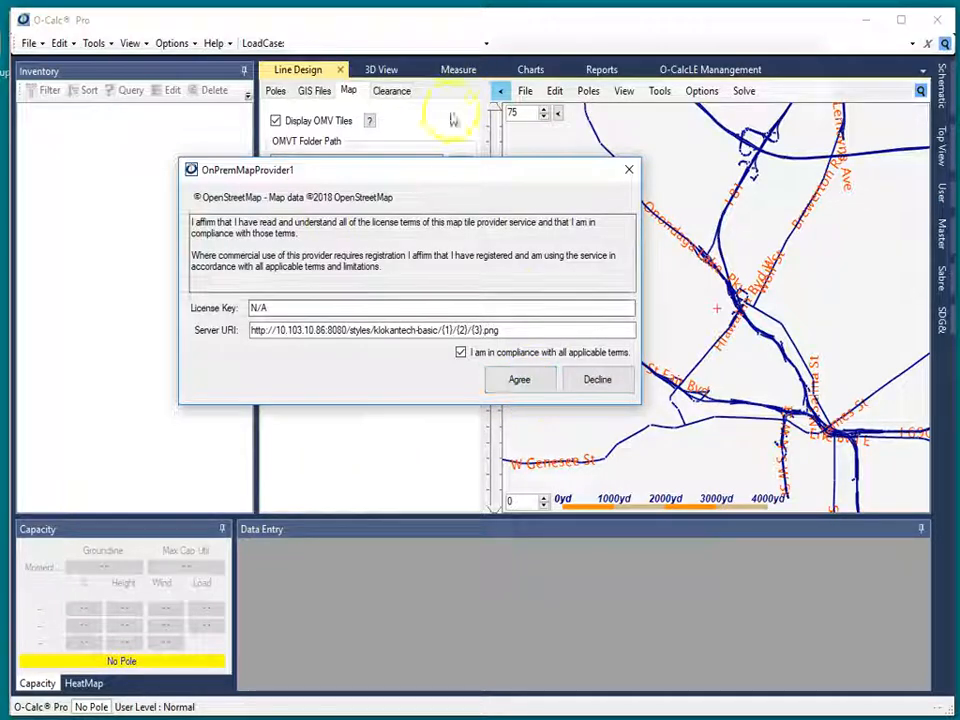
{"action": "left_click_drag", "start_coordinate": [446, 171], "coordinate": [516, 177]}
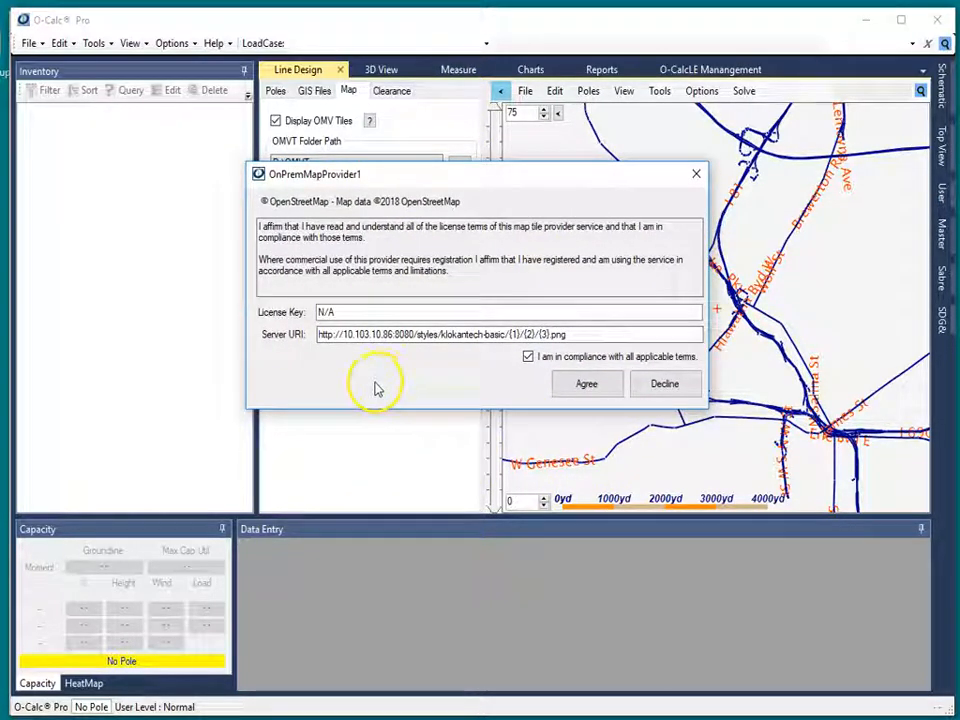
{"action": "left_click", "coordinate": [588, 388]}
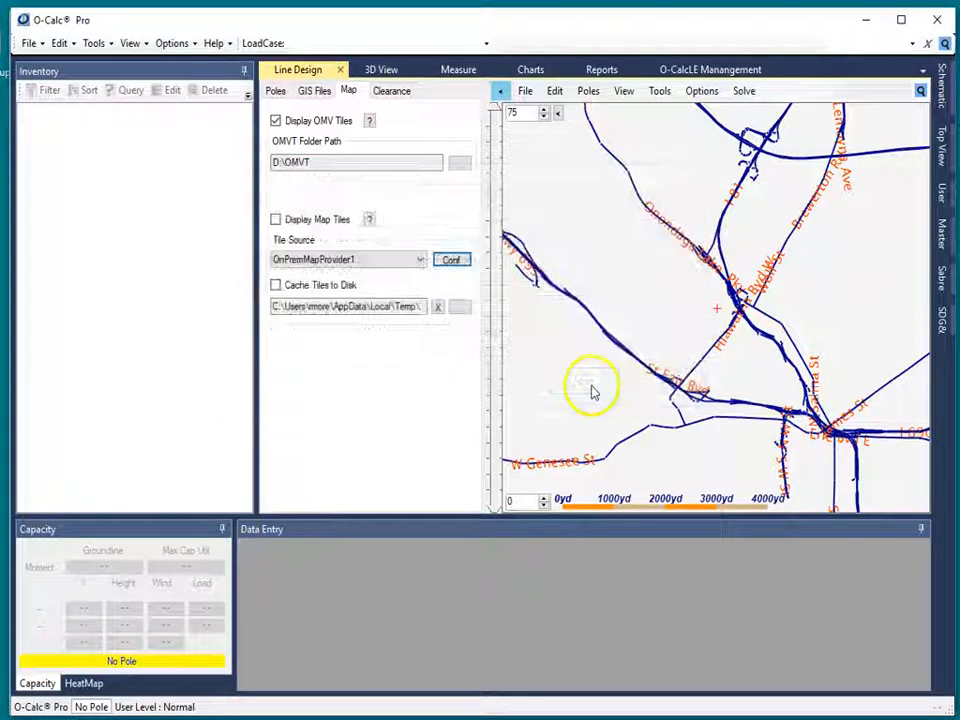
{"action": "left_click", "coordinate": [276, 220]}
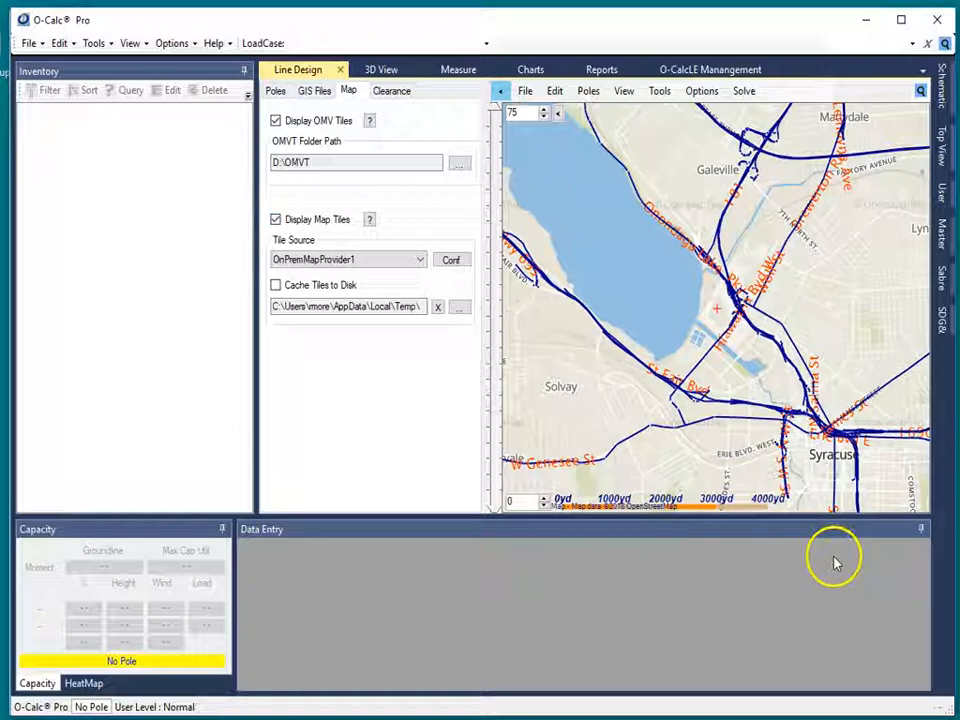
{"action": "left_click", "coordinate": [276, 121]}
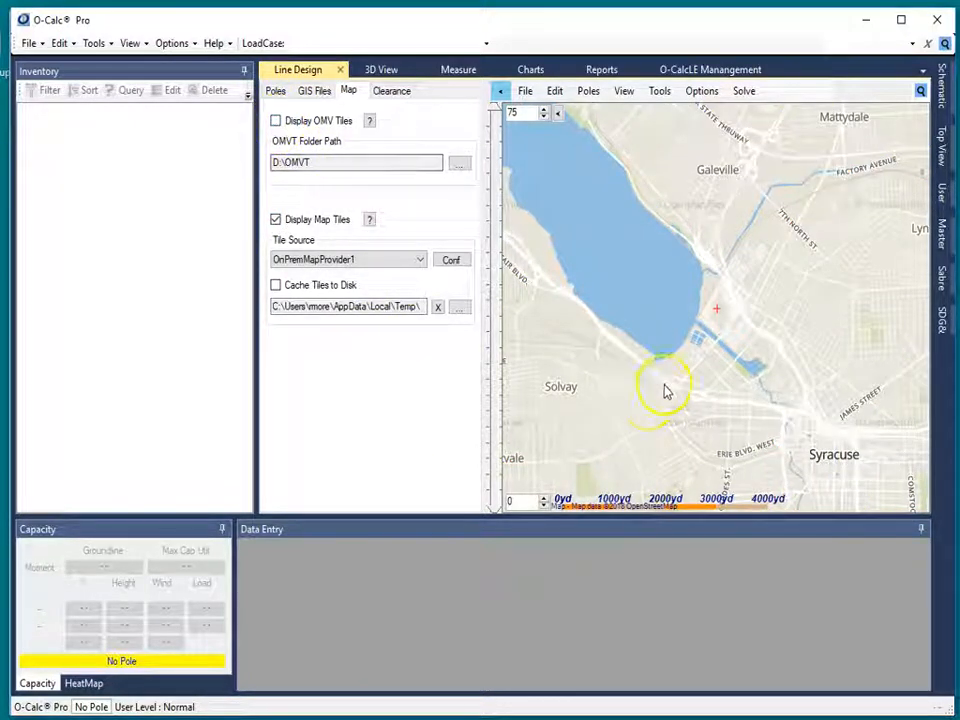
Step: Pan toward Syracuse and zoom in to Meadowbrook's streets like Euclid Avenue and Westcott Street
{"action": "scroll", "coordinate": [730, 355], "scroll_direction": "down", "scroll_amount": 4}
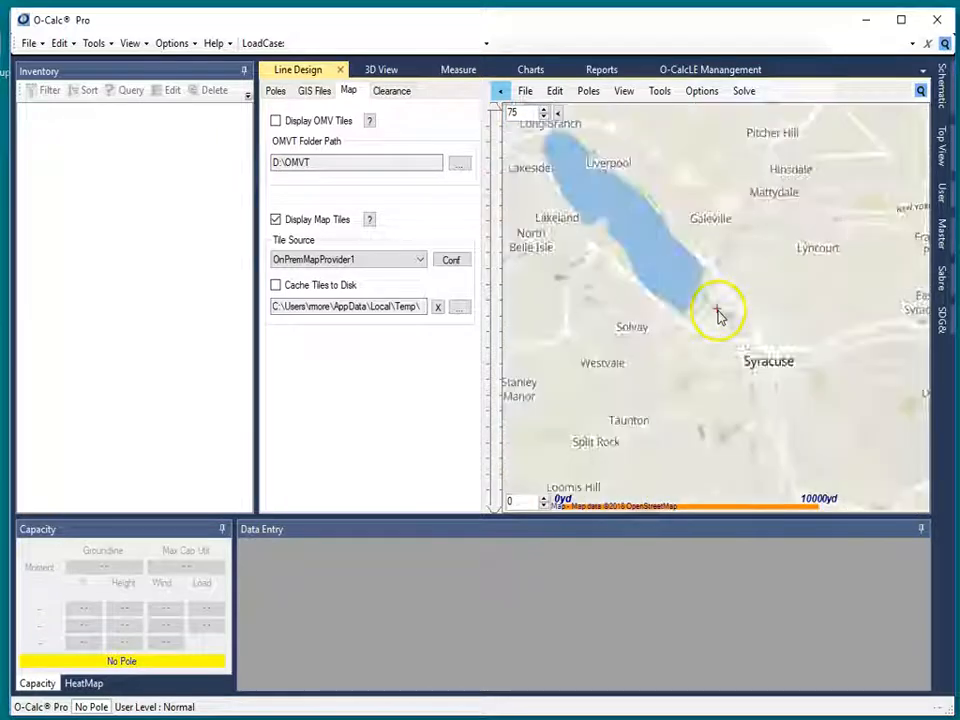
{"action": "scroll", "coordinate": [735, 330], "scroll_direction": "up", "scroll_amount": 2}
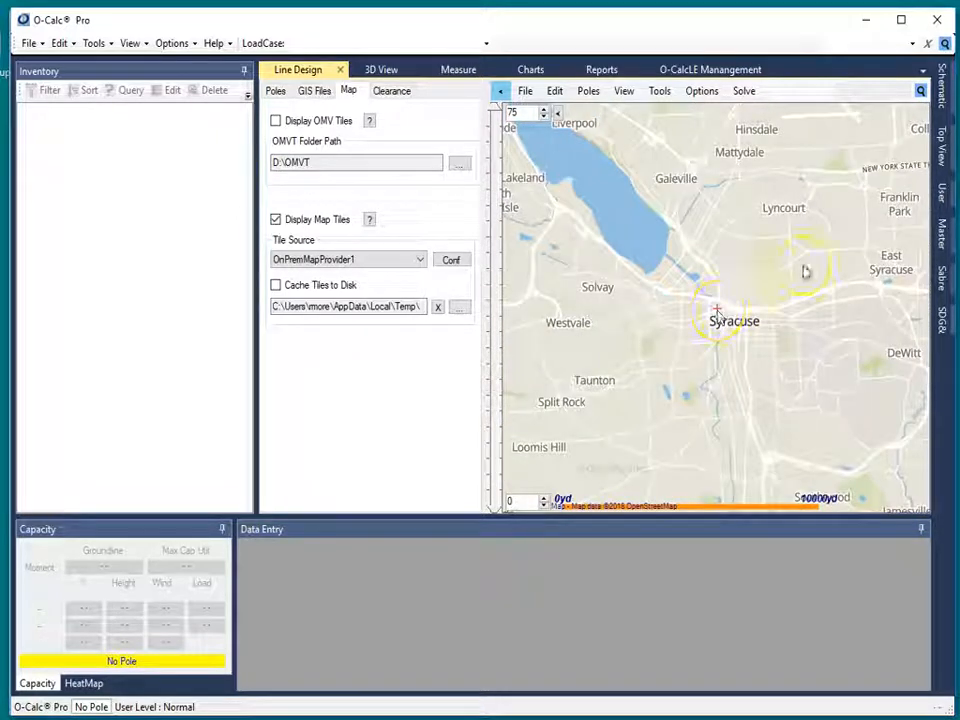
{"action": "left_click_drag", "start_coordinate": [804, 354], "coordinate": [658, 315]}
{"action": "scroll", "coordinate": [718, 314], "scroll_direction": "up", "scroll_amount": 3}
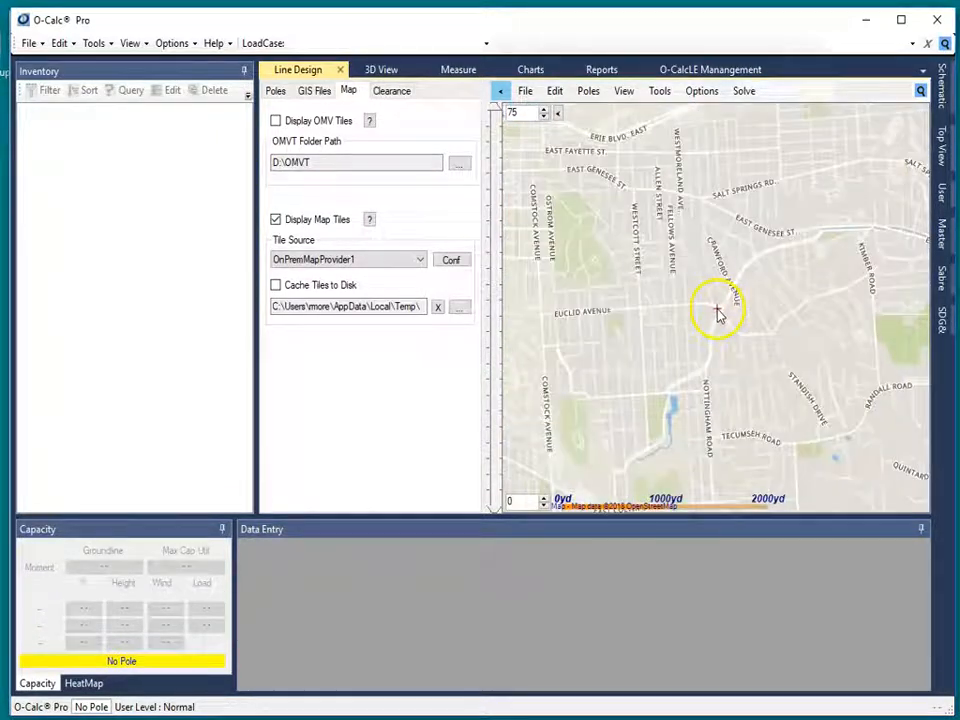
{"action": "scroll", "coordinate": [716, 315], "scroll_direction": "up", "scroll_amount": 1}
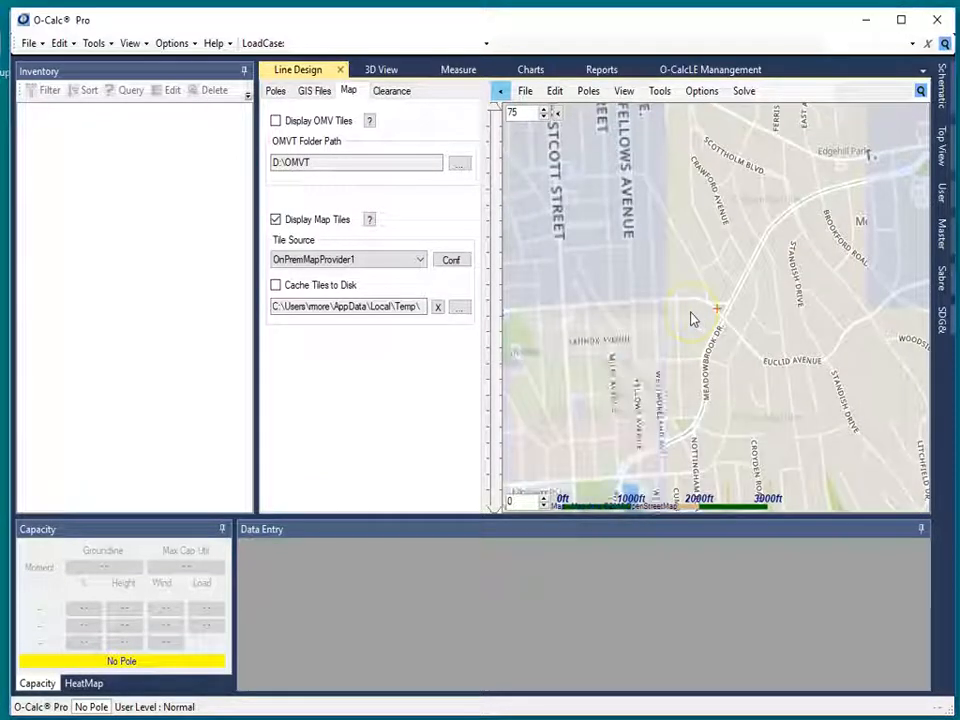